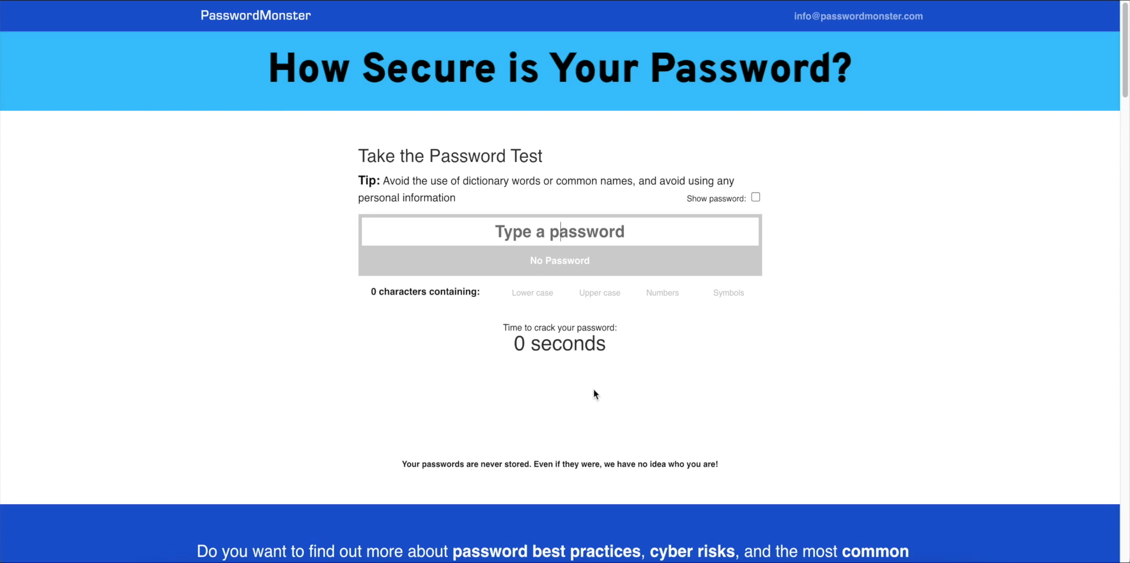
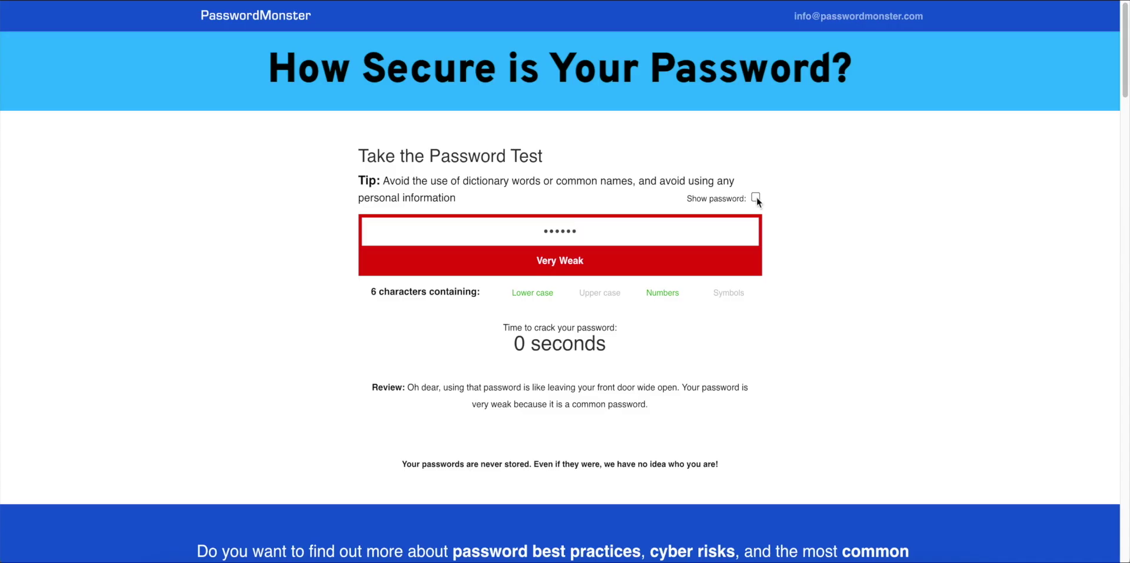
click(757, 199)
drag(614, 227, 532, 228)
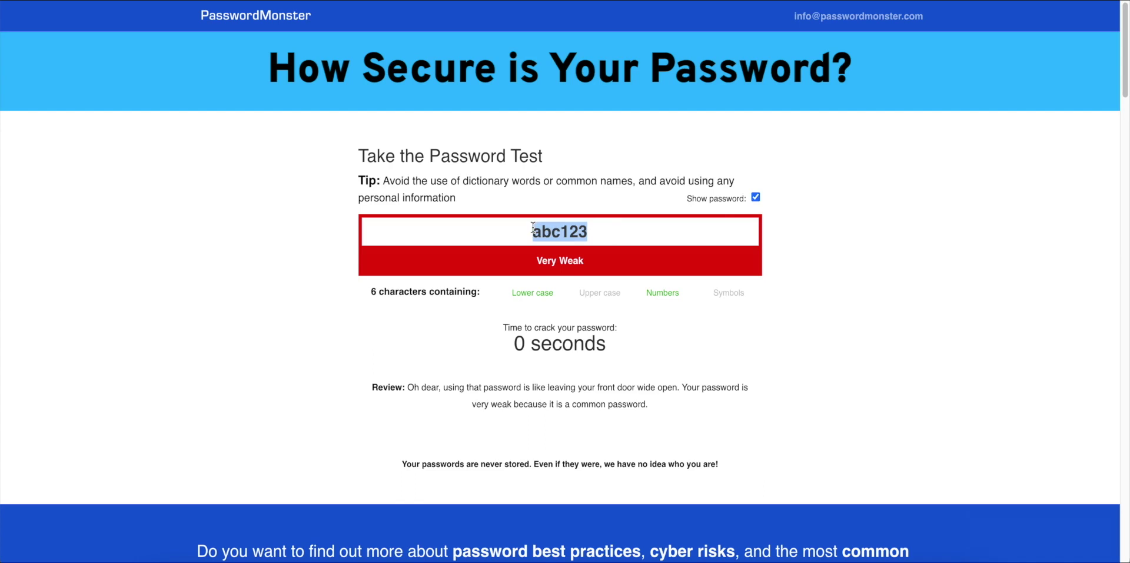
key(BackSpace)
key(super+v)
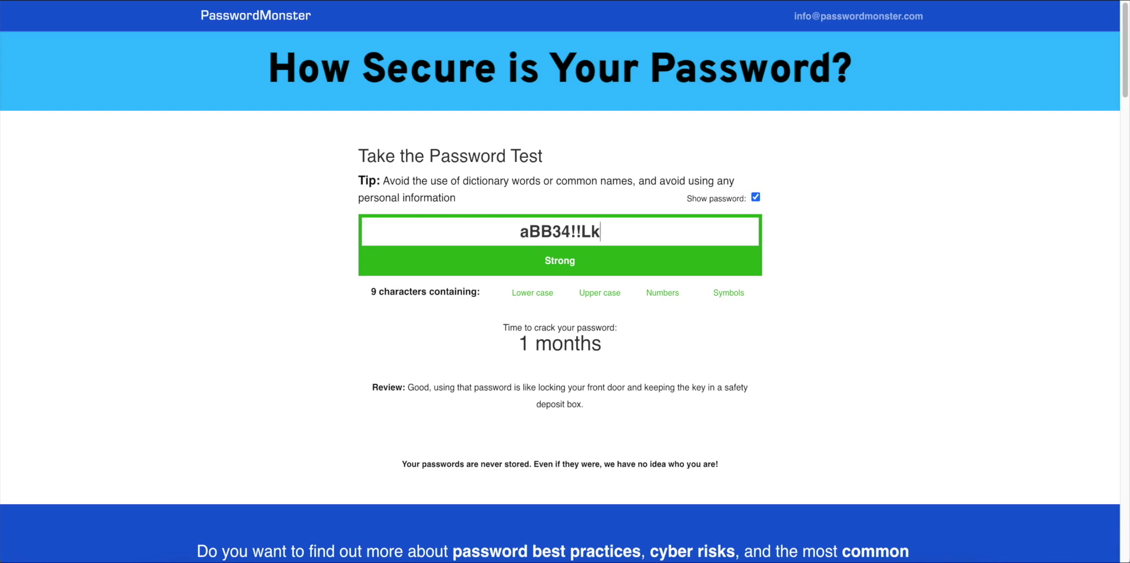
key(BackSpace)
key(BackSpace)
key(BackSpace)
key(BackSpace)
key(BackSpace)
key(BackSpace)
key(BackSpace)
key(BackSpace)
key(BackSpace)
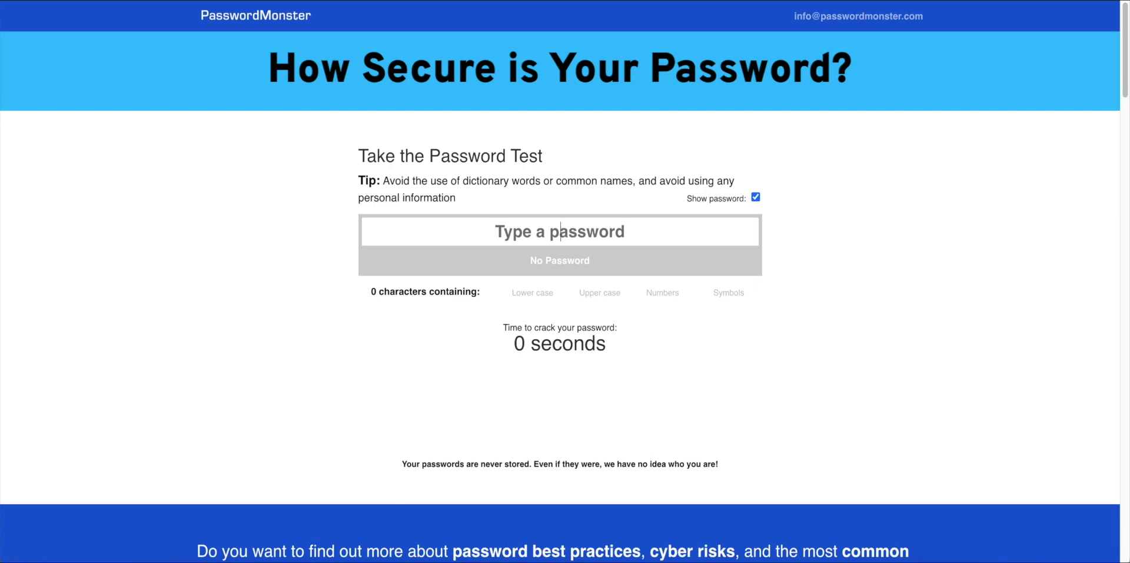
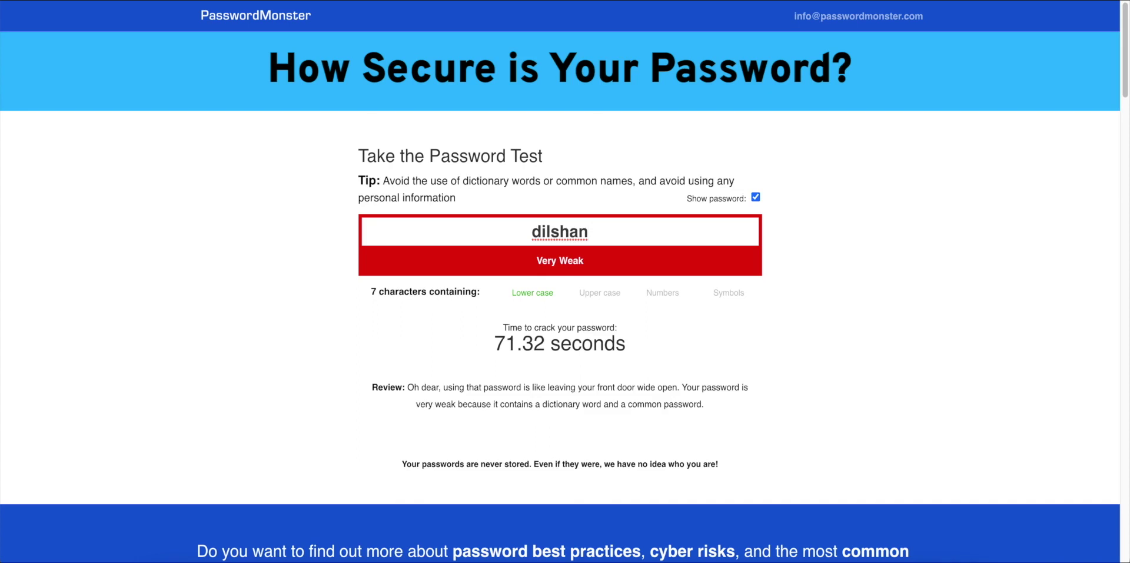
key(BackSpace)
key(BackSpace)
key(BackSpace)
key(BackSpace)
key(BackSpace)
key(BackSpace)
key(BackSpace)
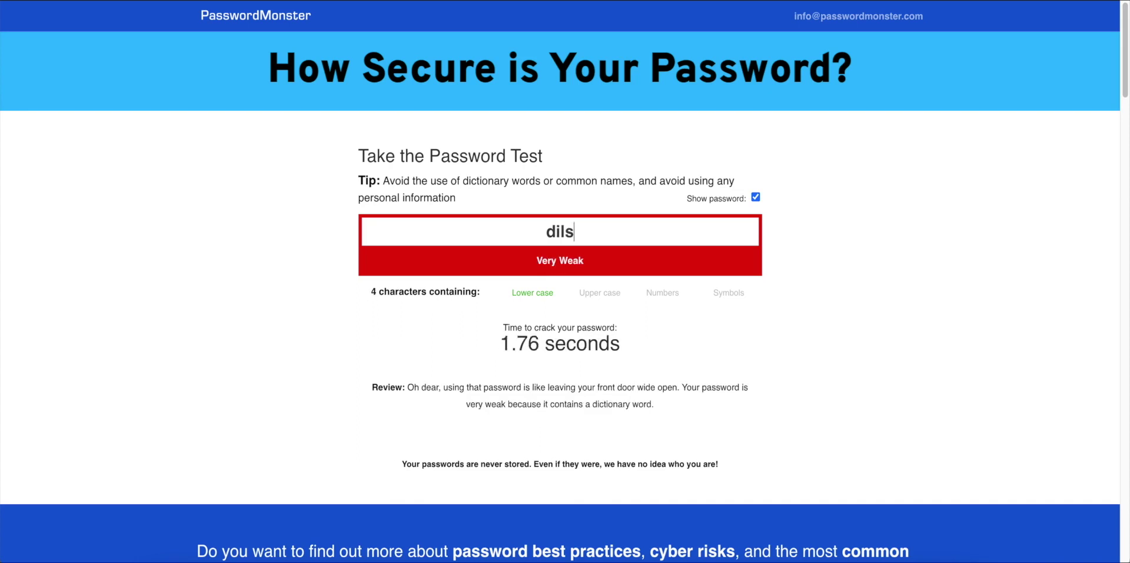
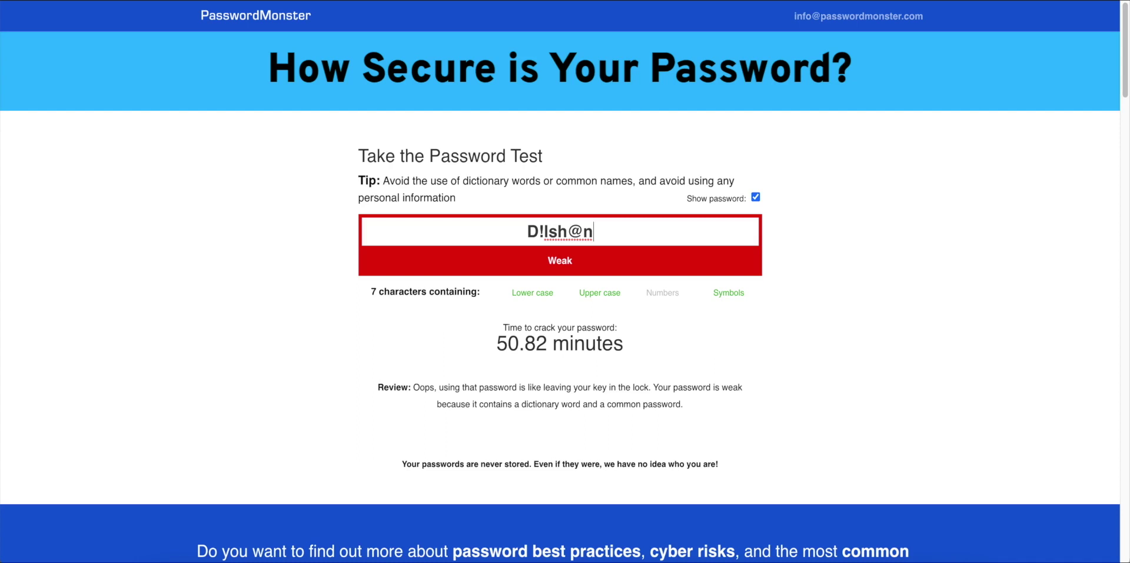
Capitalise the final n to N and replace the l with 1.
key(BackSpace)
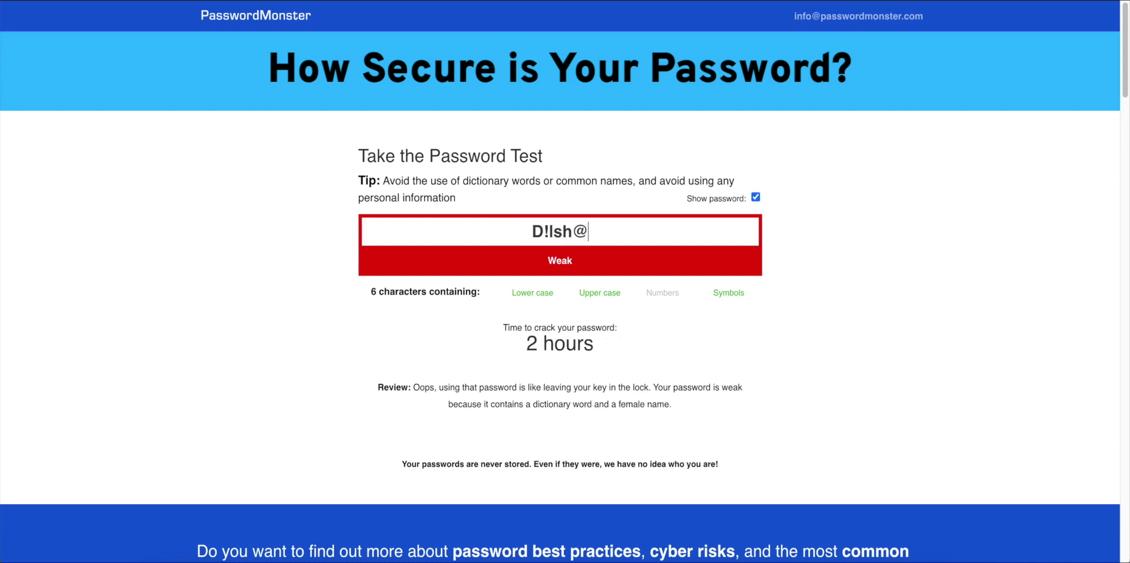
text(N)
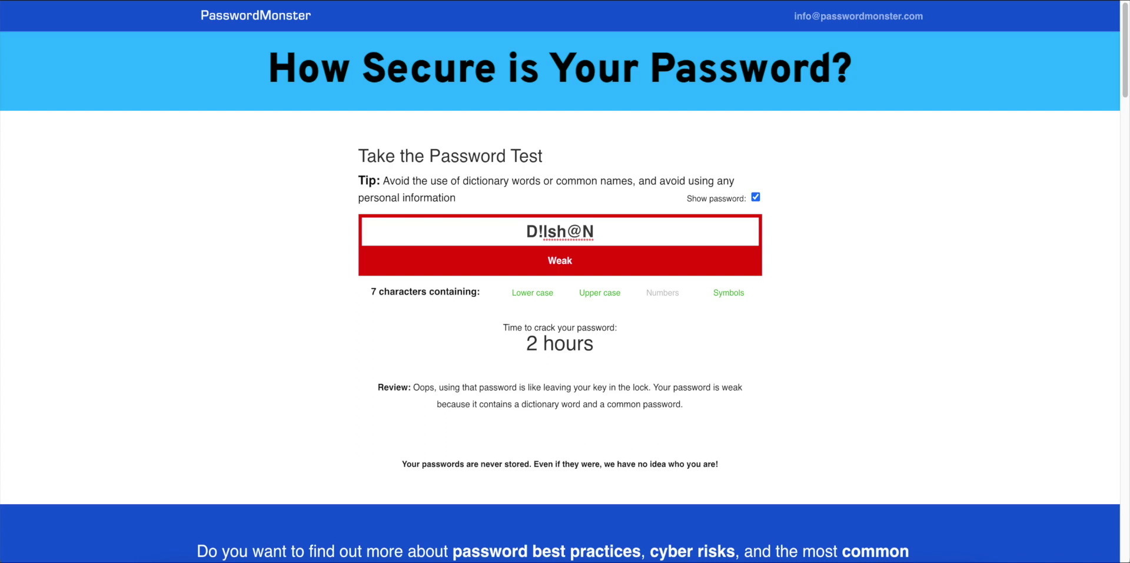
key(Left)
key(Left)
key(Left)
key(Left)
key(BackSpace)
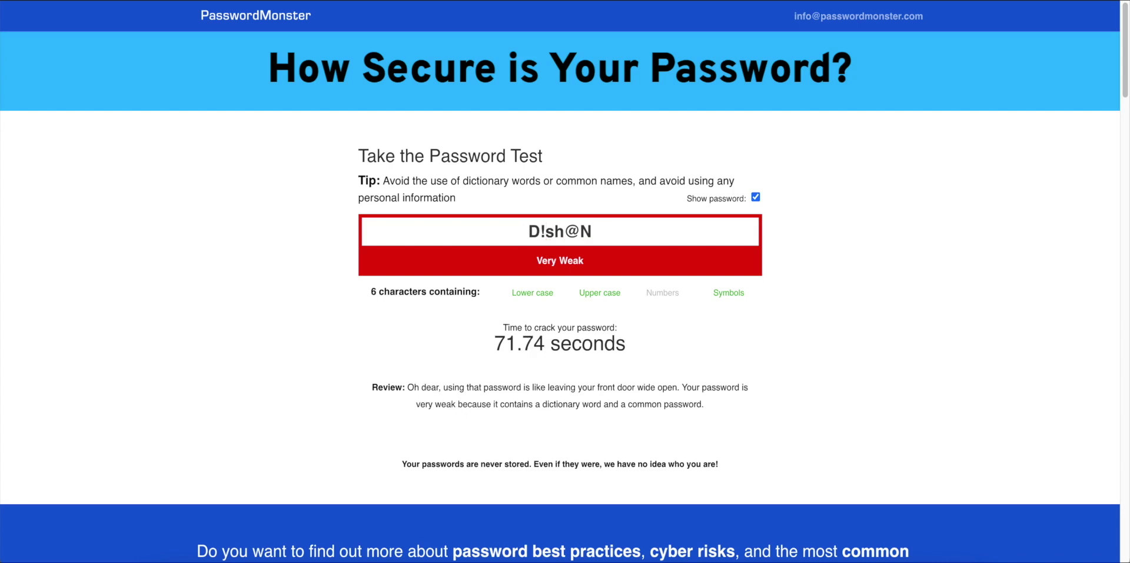
text(1)
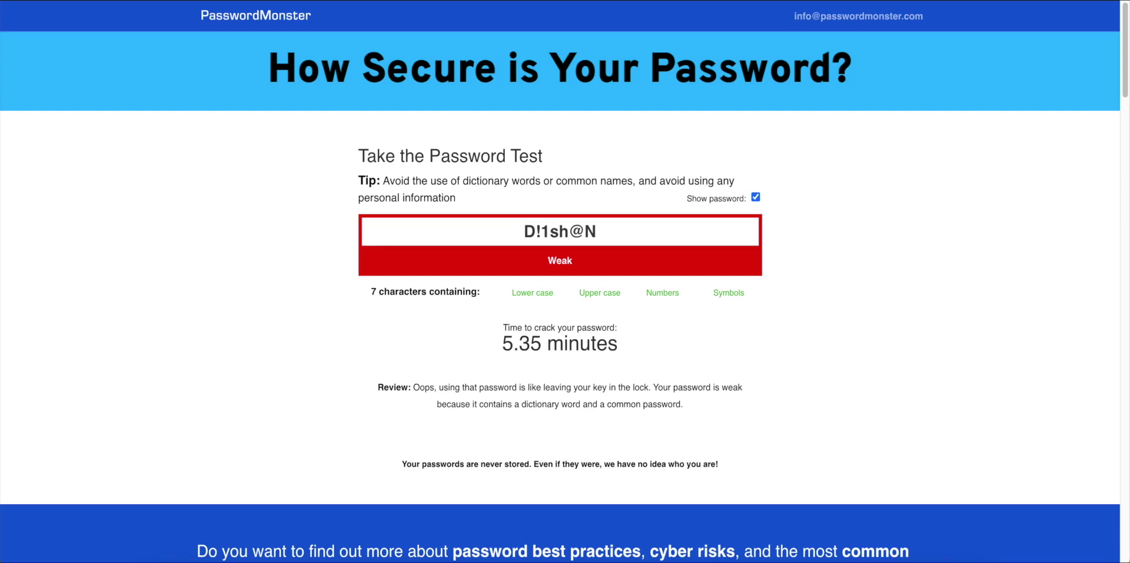
key(BackSpace)
text(L)
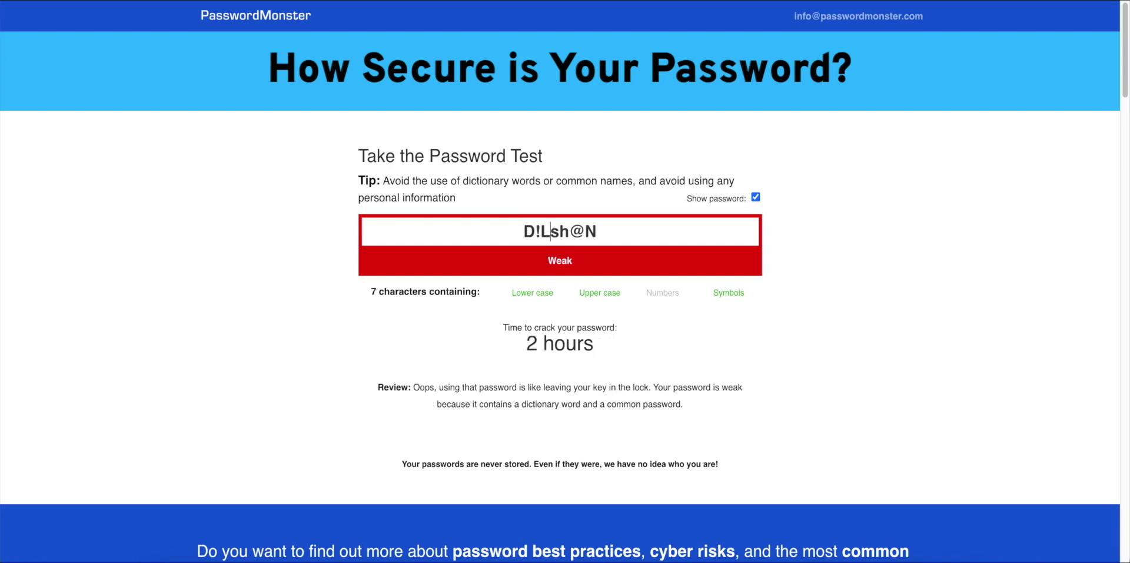
key(Right)
key(Right)
key(Right)
key(Right)
text(98)
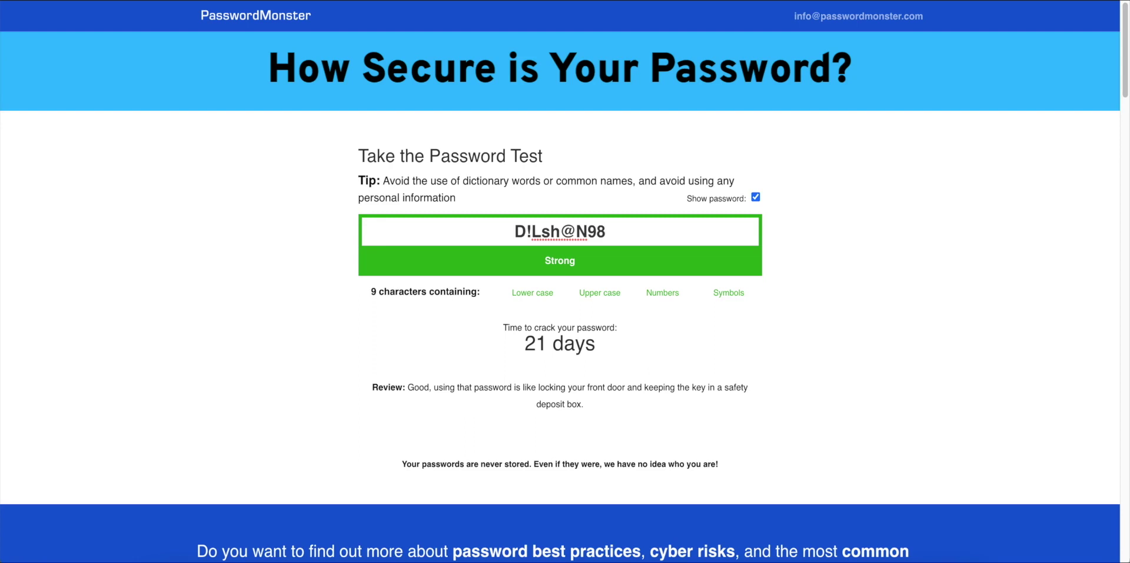
key(ctrl+a)
key(ctrl+c)
key(BackSpace)
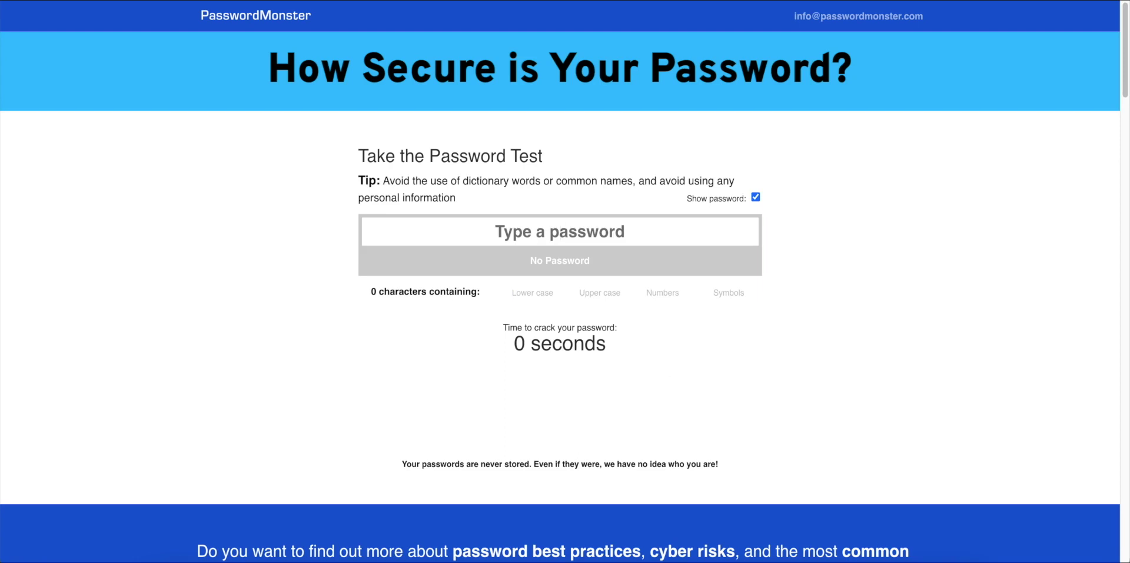
text(klkl)
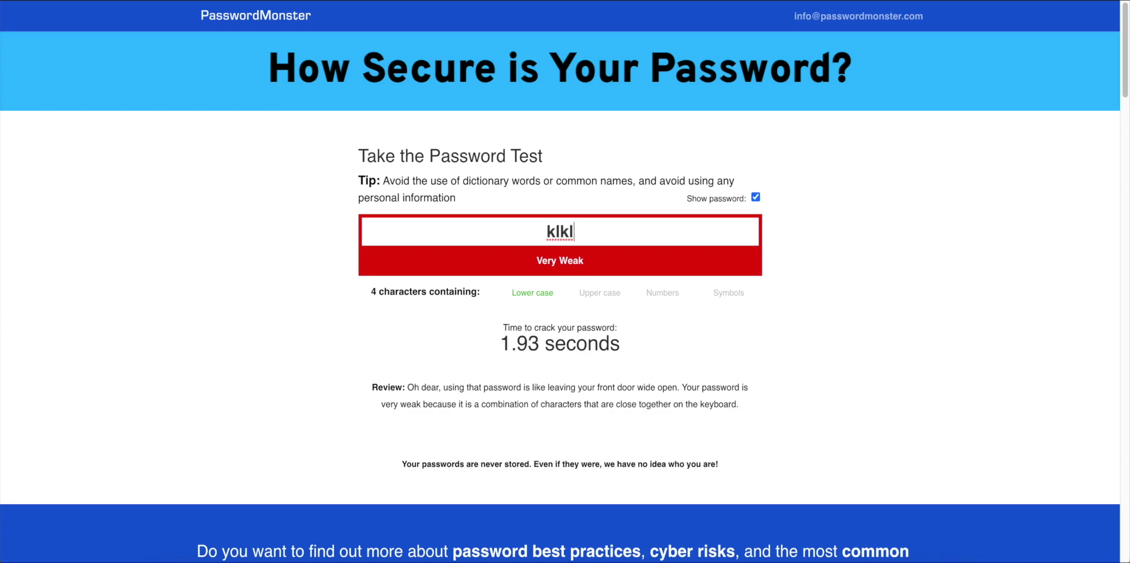
key(BackSpace)
key(BackSpace)
key(BackSpace)
key(BackSpace)
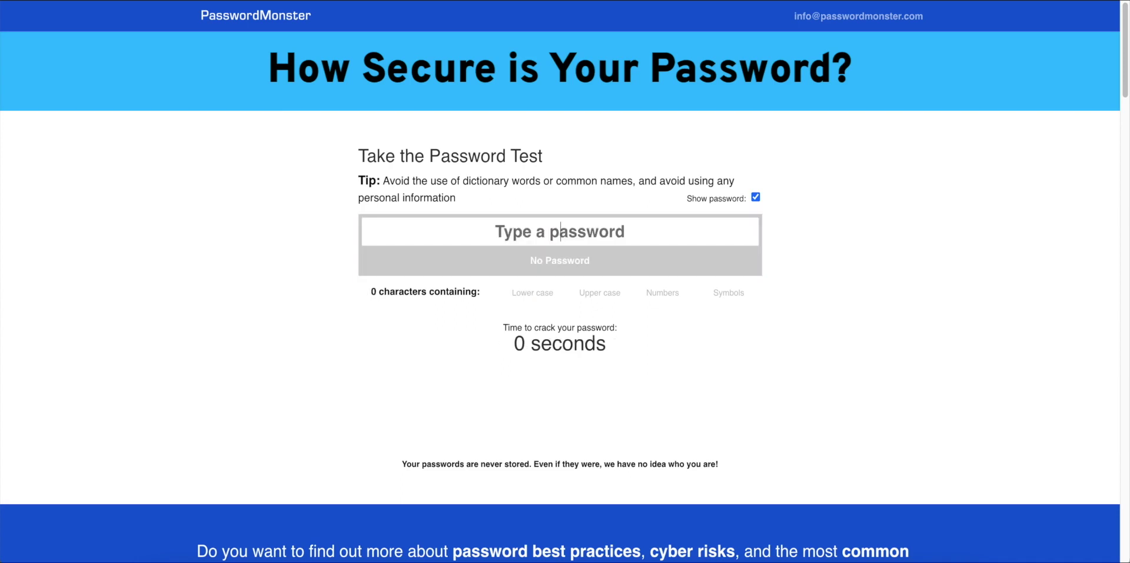
text(klk)
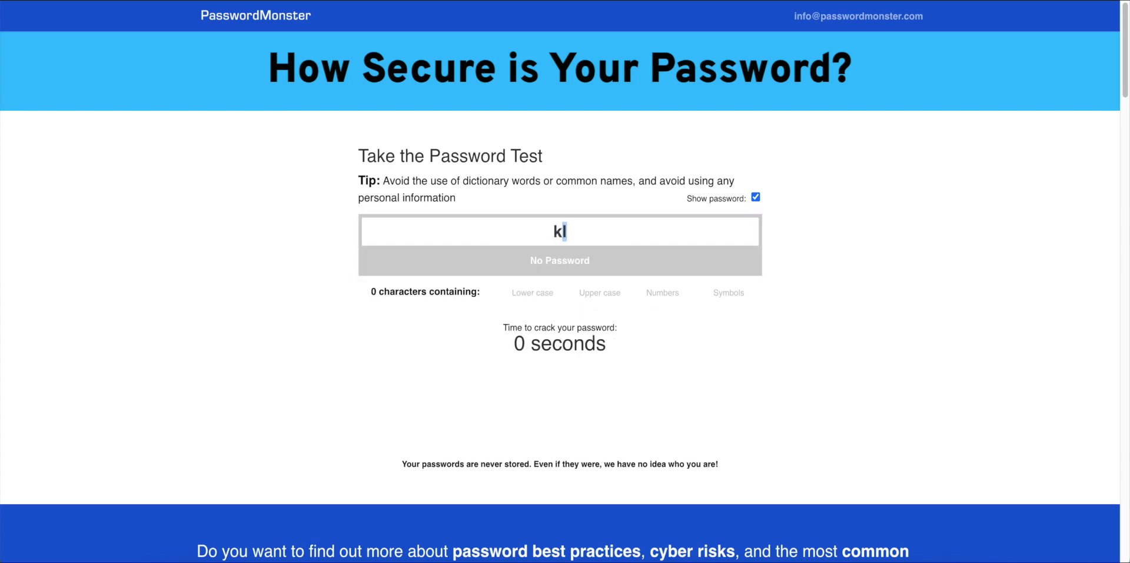
key(BackSpace)
key(BackSpace)
key(BackSpace)
key(ctrl+v)
key(ctrl+a)
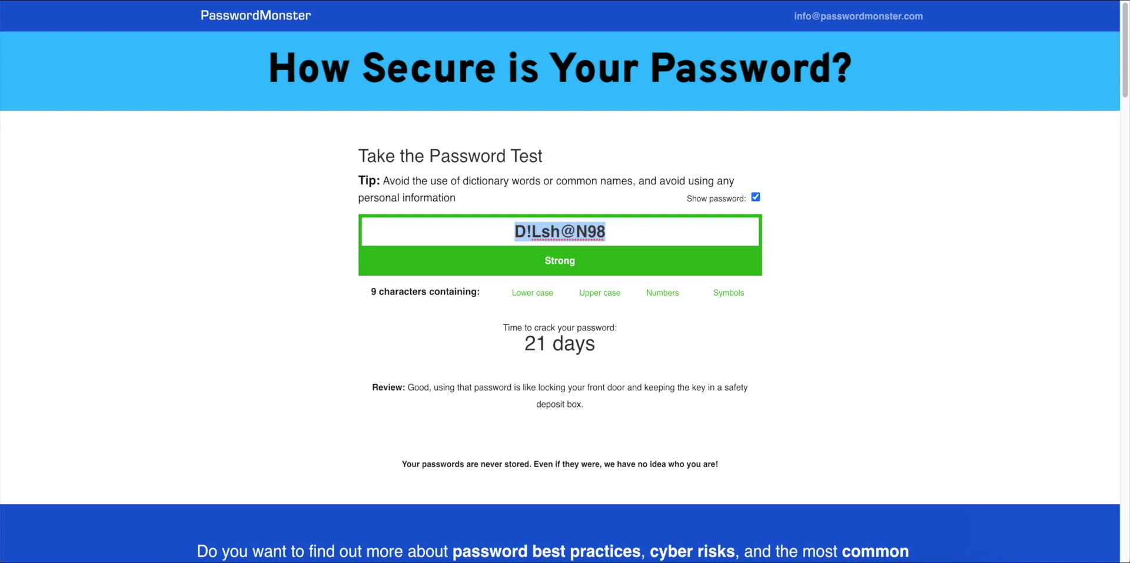
click(606, 232)
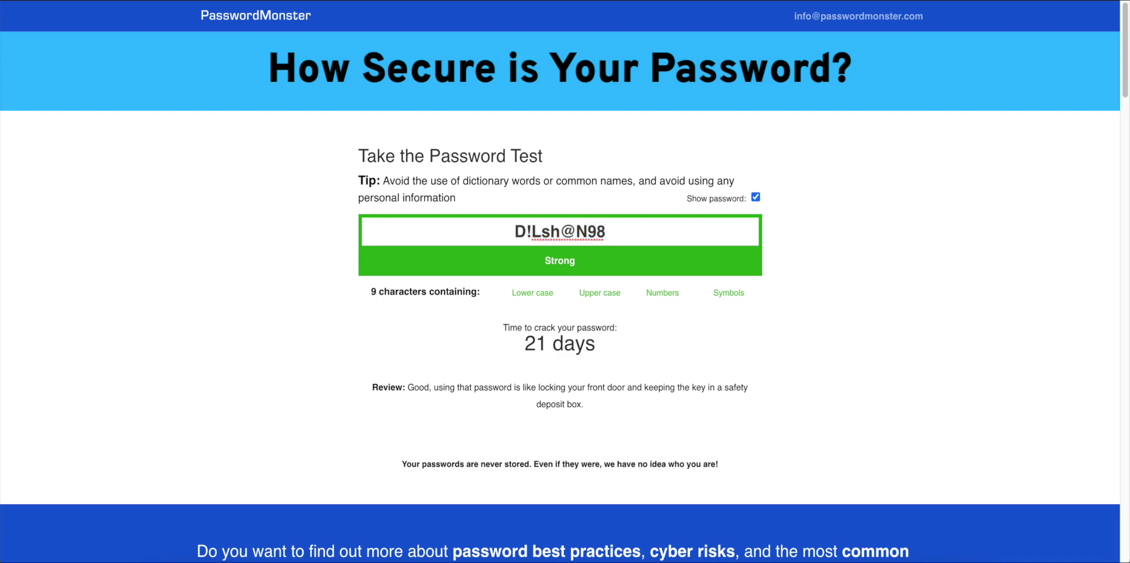
key(BackSpace)
key(BackSpace)
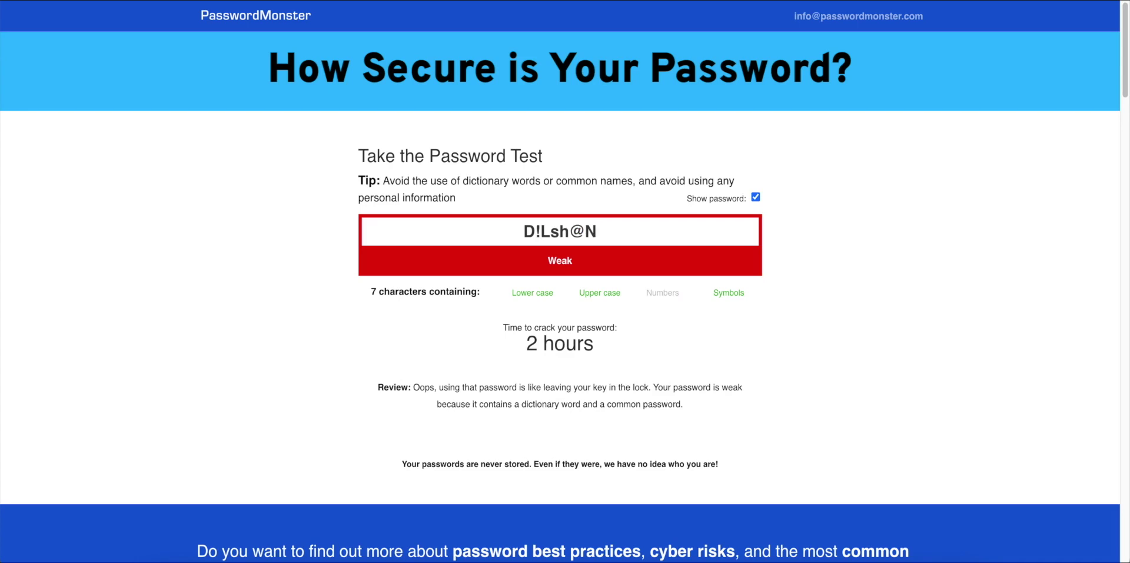
text(TG)
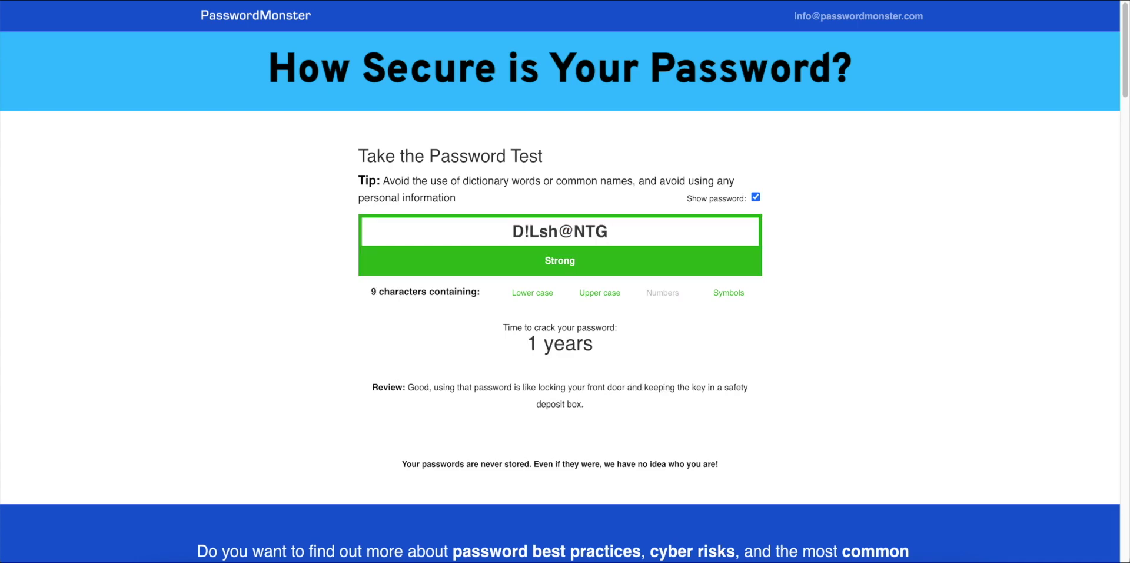